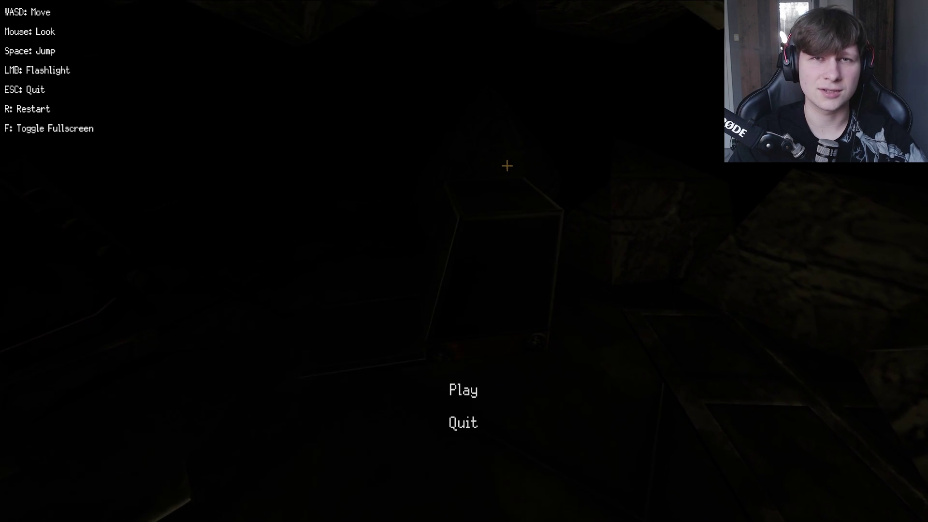
{"action": "left_click", "coordinate": [465, 392]}
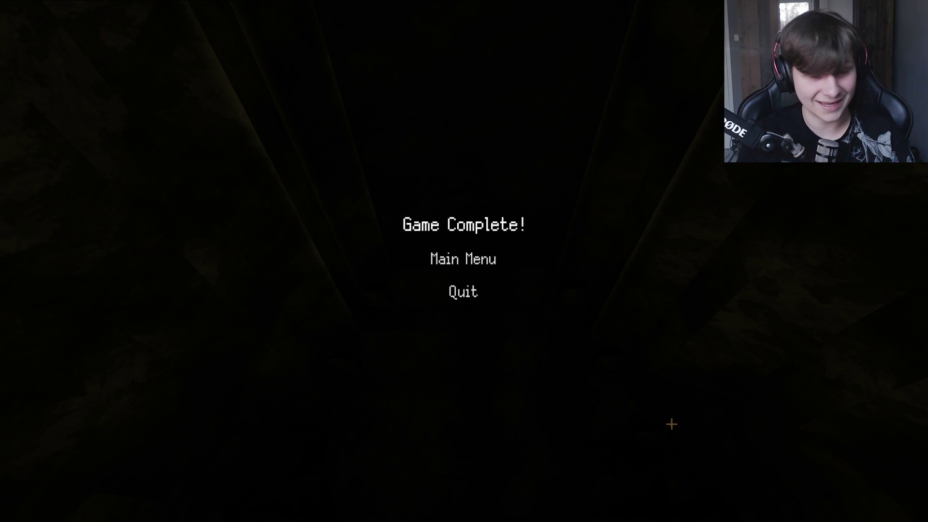
{"action": "left_click", "coordinate": [497, 260]}
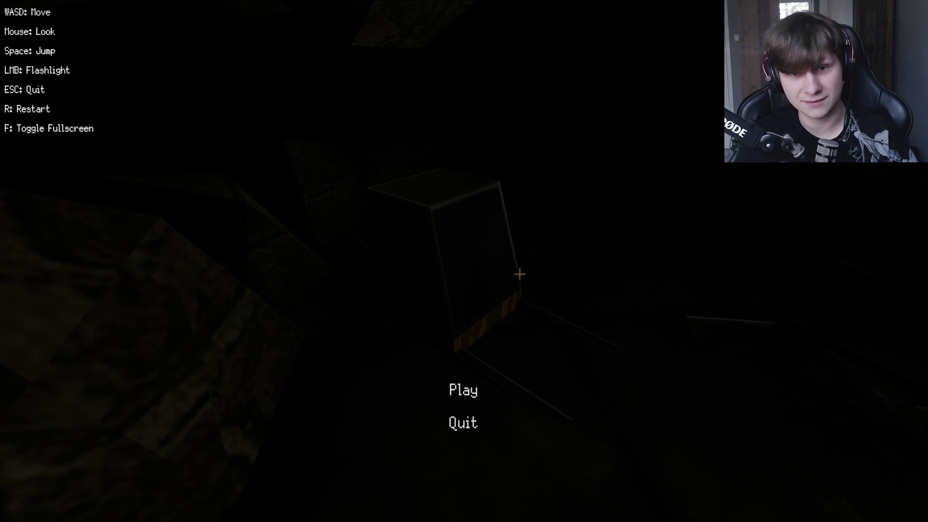
{"action": "left_click", "coordinate": [464, 389]}
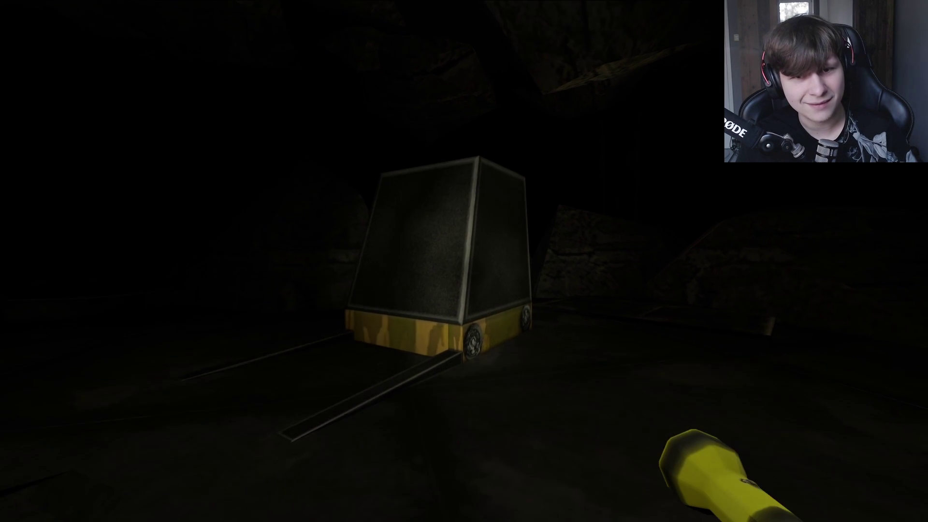
{"action": "key", "text": "w"}
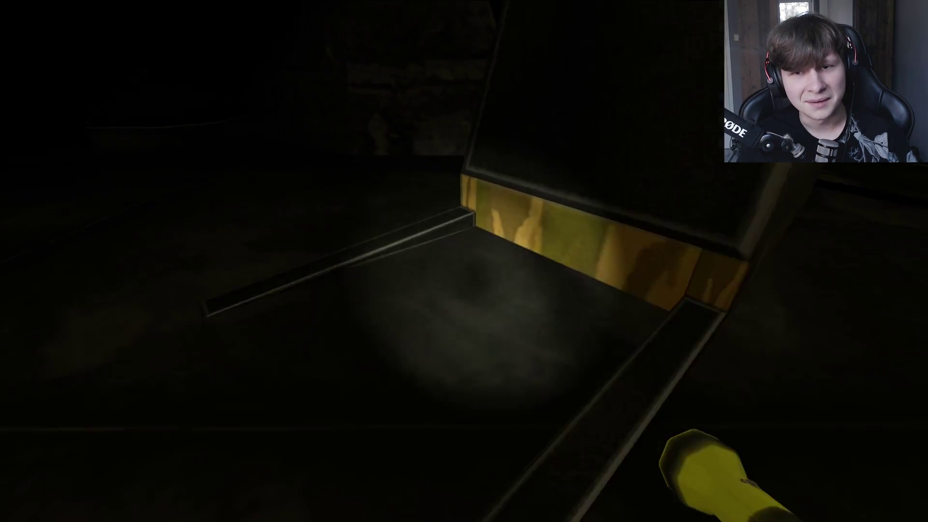